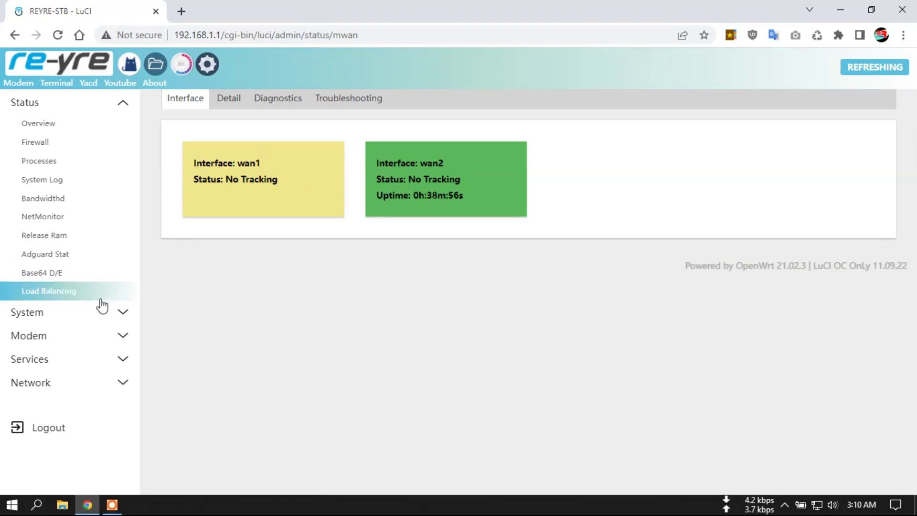
Step: Open the System properties page and inspect the general settings, including the available timezone options
left_click(96, 313)
left_click(68, 152)
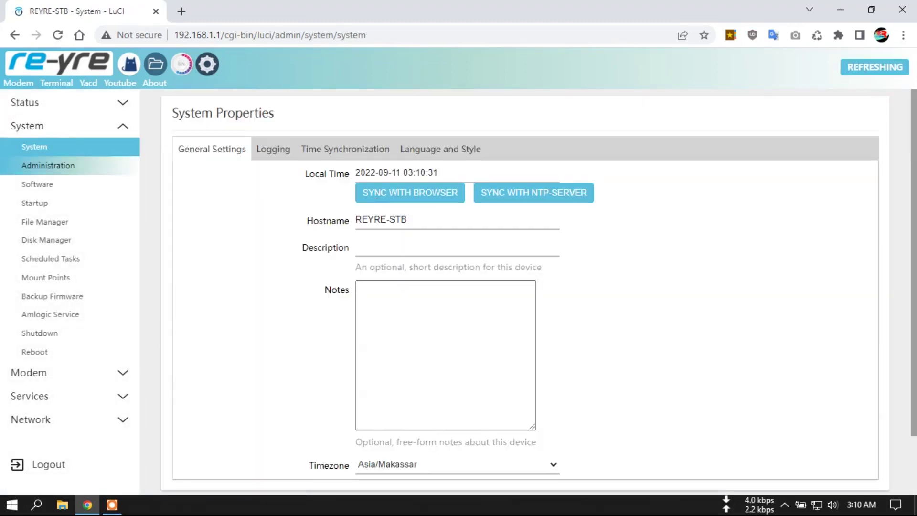
scroll(263, 342, "down", 3)
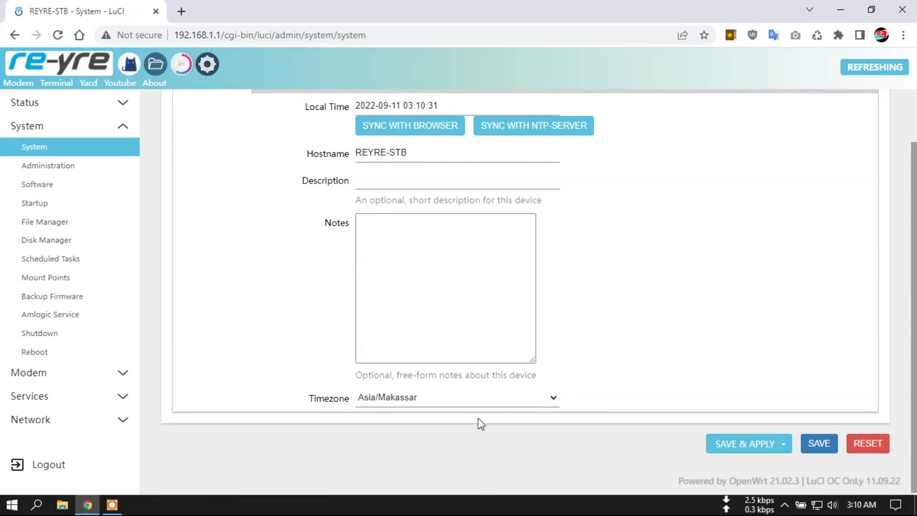
left_click(504, 401)
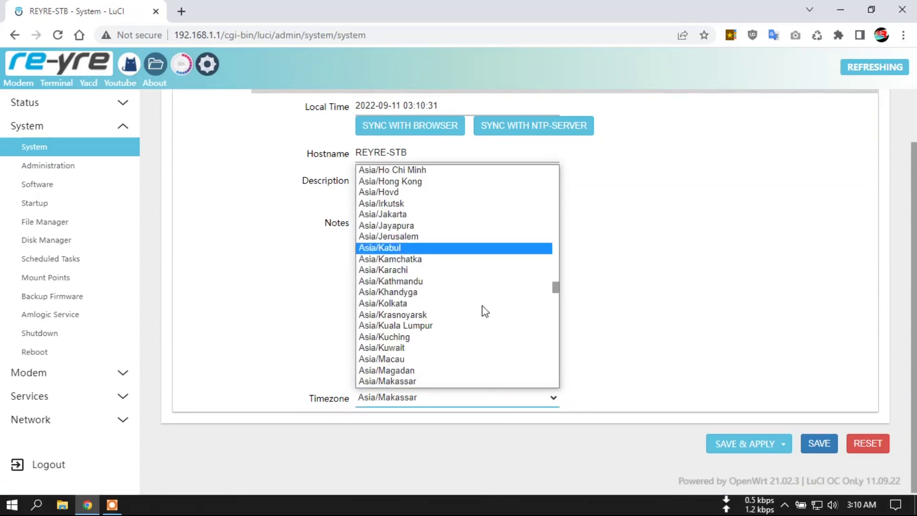
left_click(670, 280)
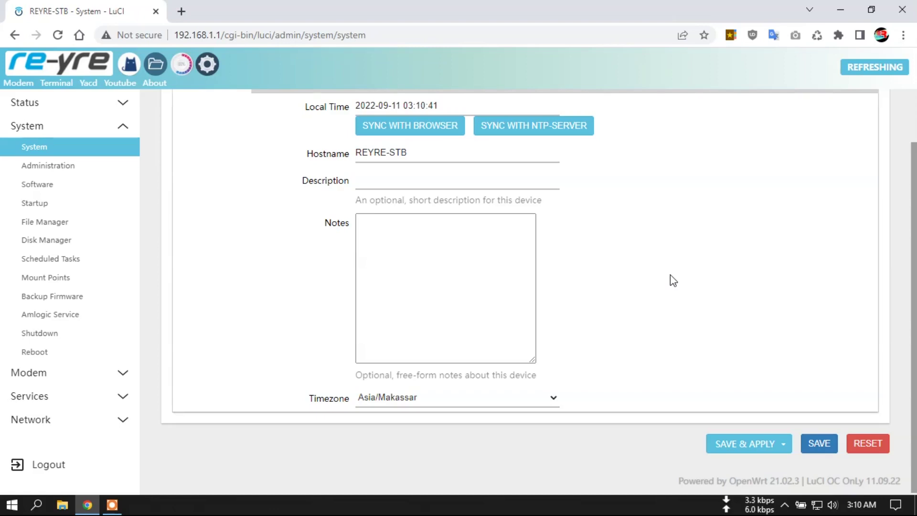
Step: View the router password administration page and the Software package page
left_click(69, 167)
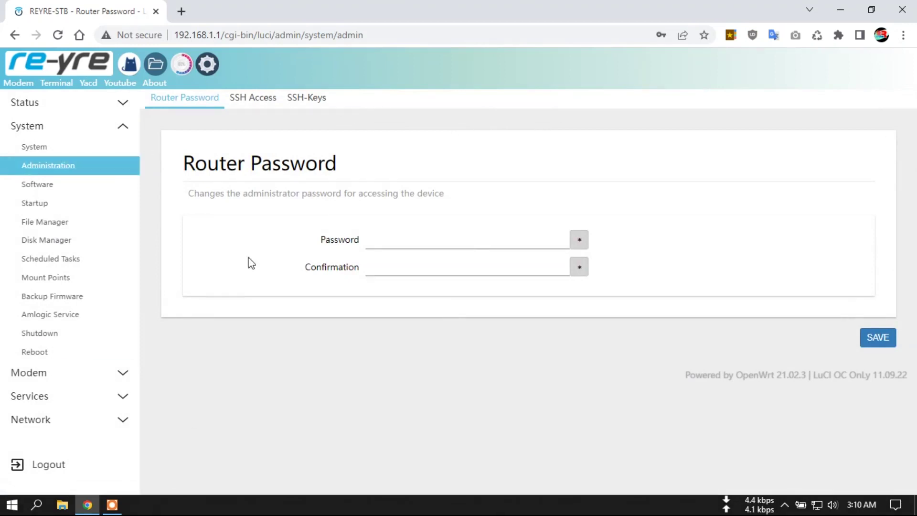
left_click(50, 184)
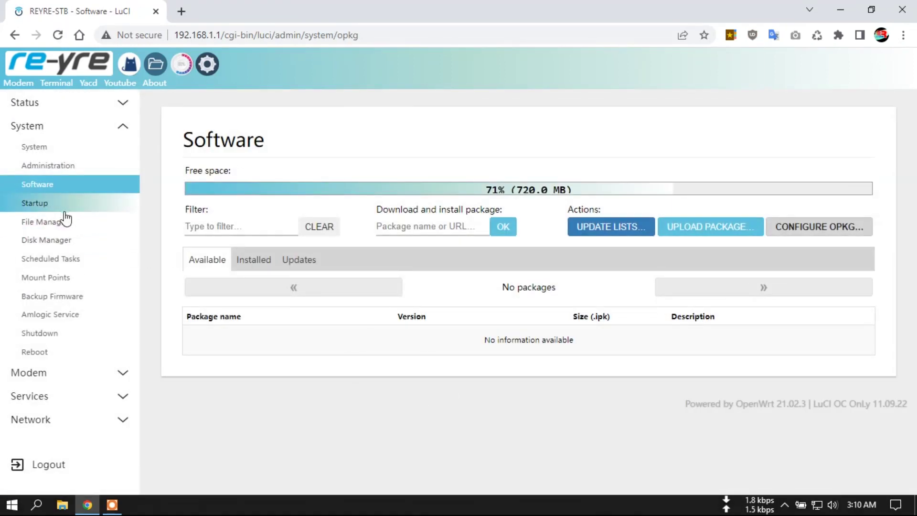
Step: Open the Local Startup script under Startup and highlight the /usr/bin/axled -r line
left_click(59, 208)
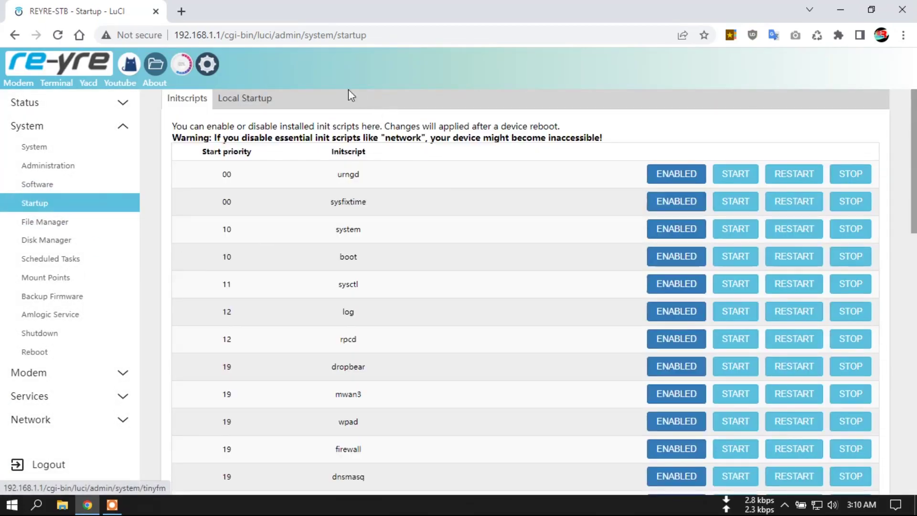
left_click(255, 100)
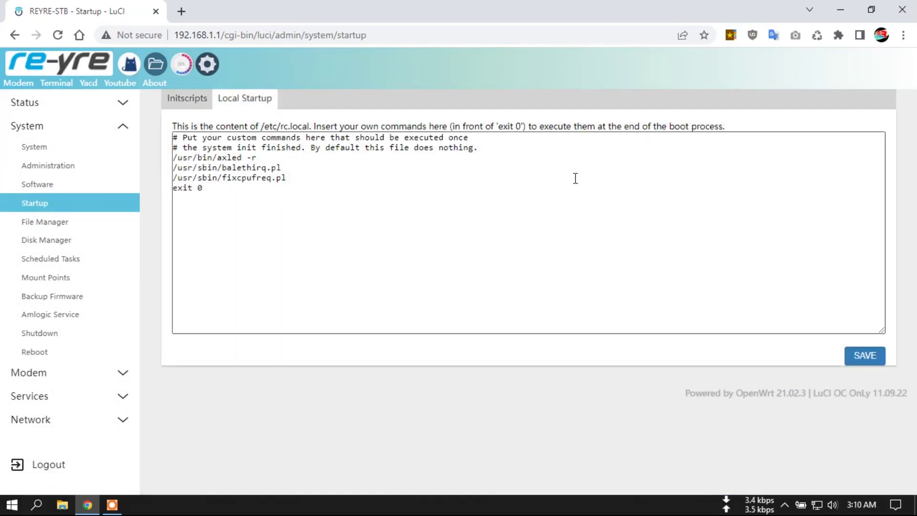
left_click(267, 201)
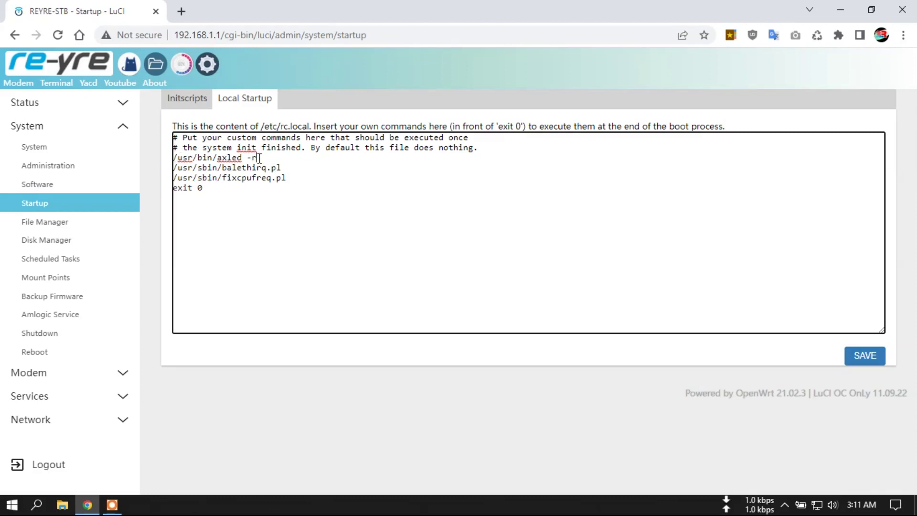
left_click_drag(256, 157, 165, 160)
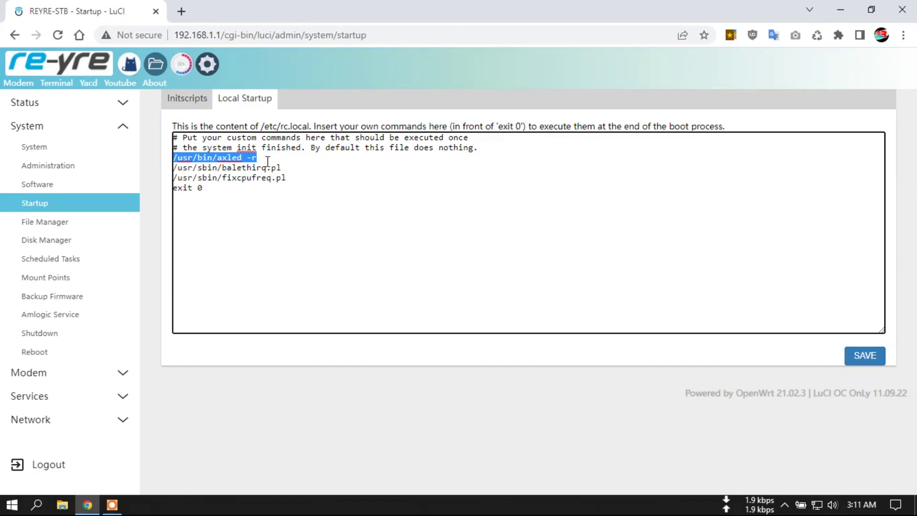
Step: Browse the root folders of the router in the File Manager
left_click(72, 224)
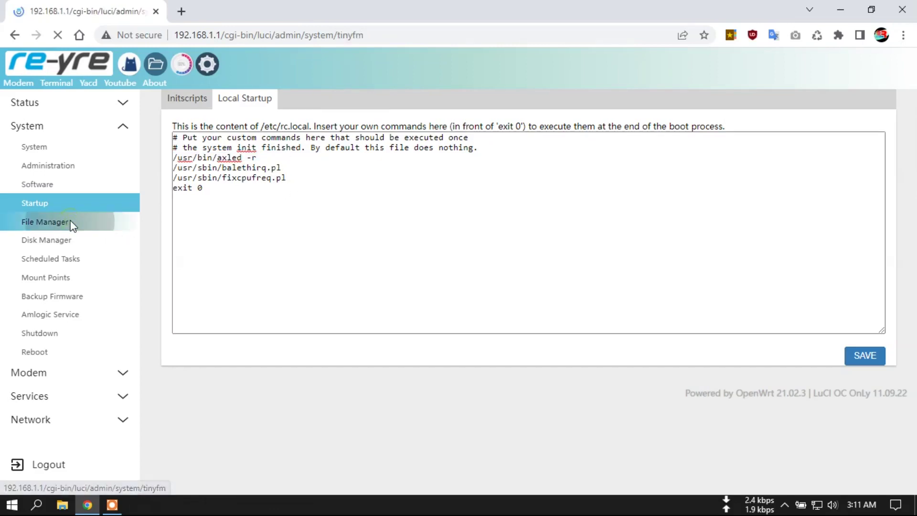
scroll(378, 261, "down", 7)
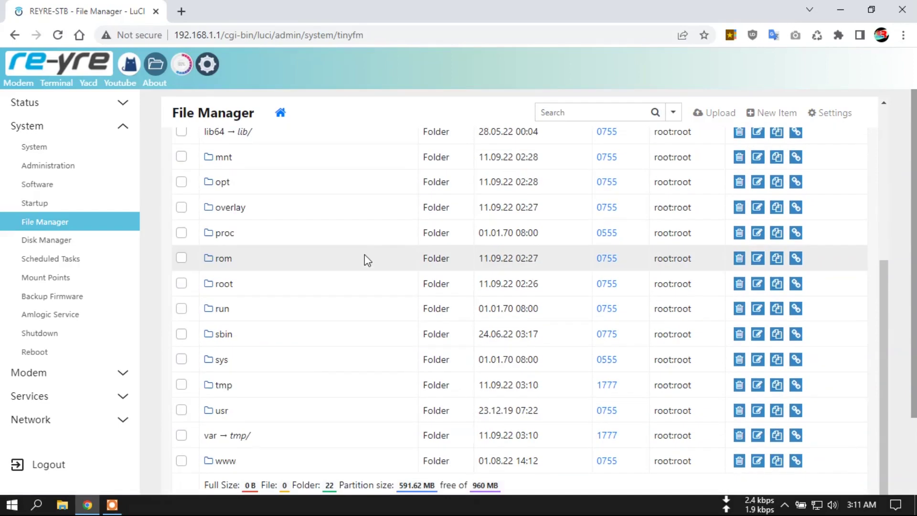
scroll(287, 239, "up", 5)
Step: Examine the disks, Btrfs volumes and mount points in the Disk Manager
left_click(59, 240)
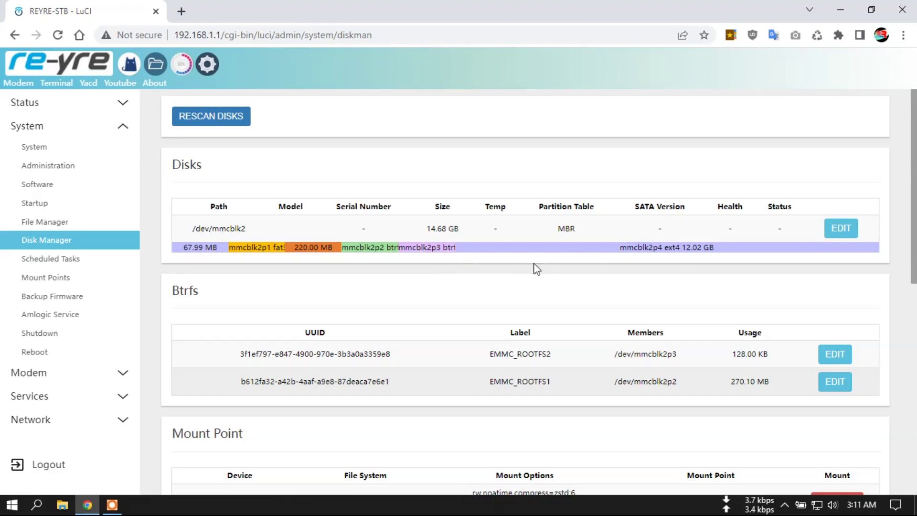
scroll(505, 269, "down", 4)
scroll(516, 268, "up", 4)
Step: Open Scheduled Tasks and examine the crontab line that runs /sbin/free.sh
left_click(69, 260)
left_click(365, 116)
left_click(191, 125)
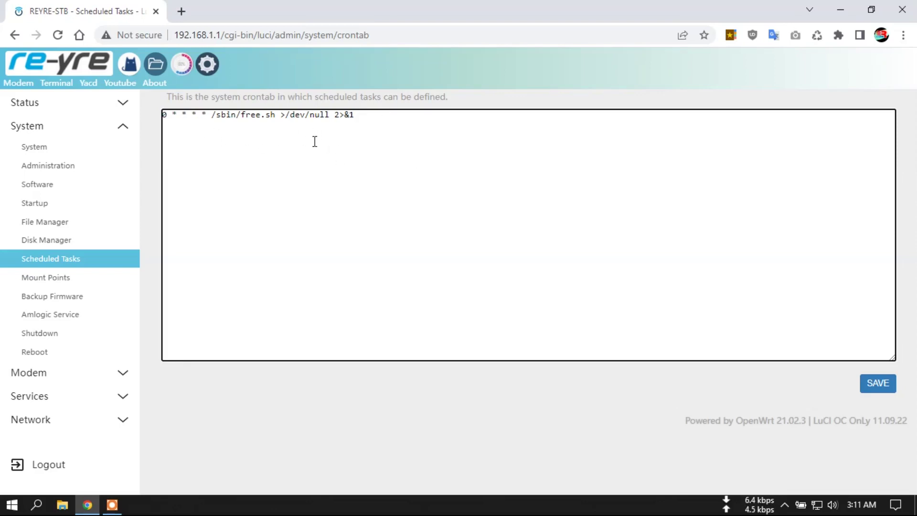
Step: Review the Mount Points page, covering the global settings, mounted file systems, mount point entries and swap section
left_click(61, 281)
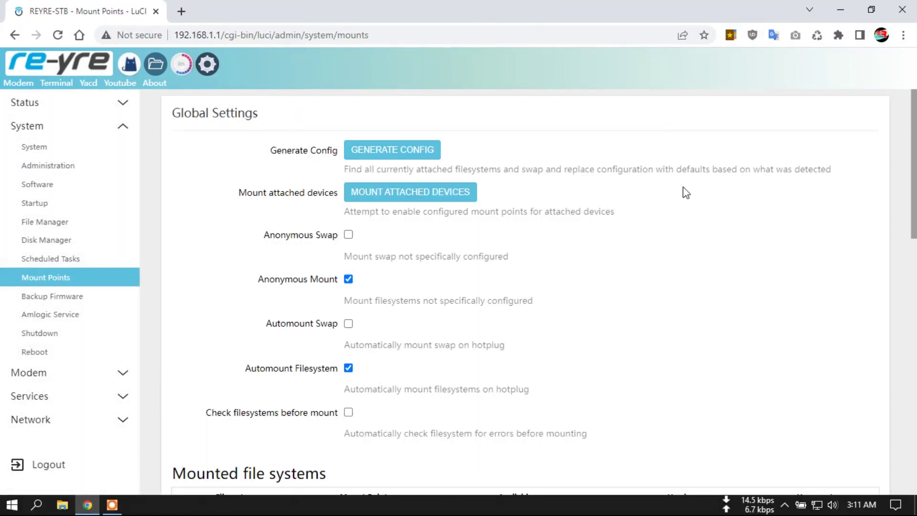
scroll(796, 297, "down", 13)
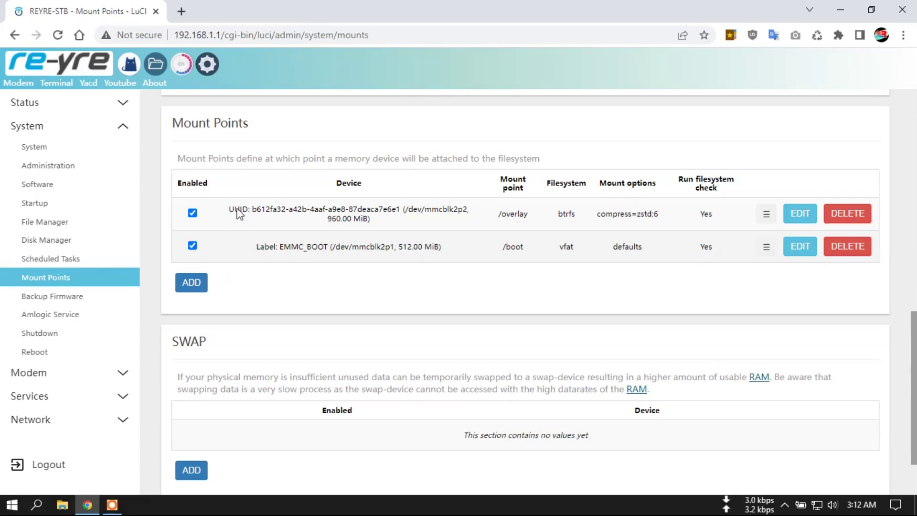
scroll(302, 239, "up", 4)
scroll(311, 242, "down", 4)
Step: View the Backup Firmware page and the Online Download Update options of the Amlogic Service
left_click(56, 300)
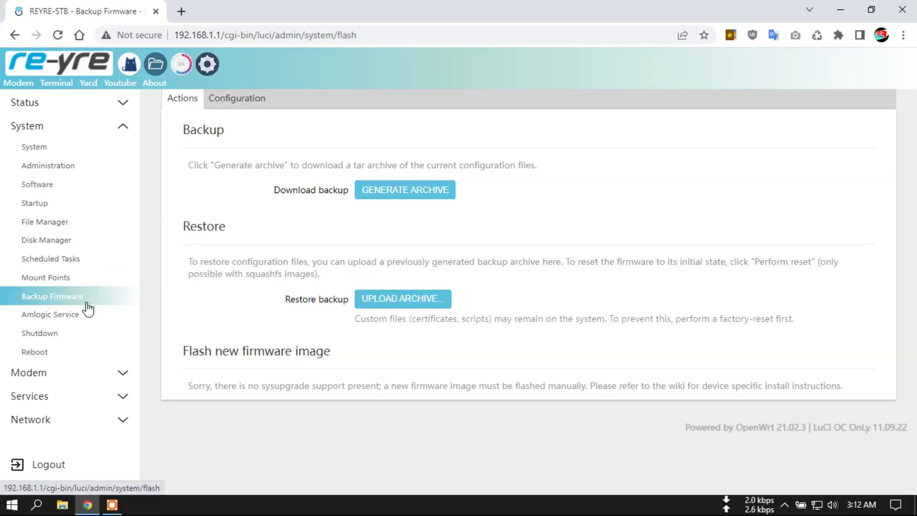
left_click(72, 316)
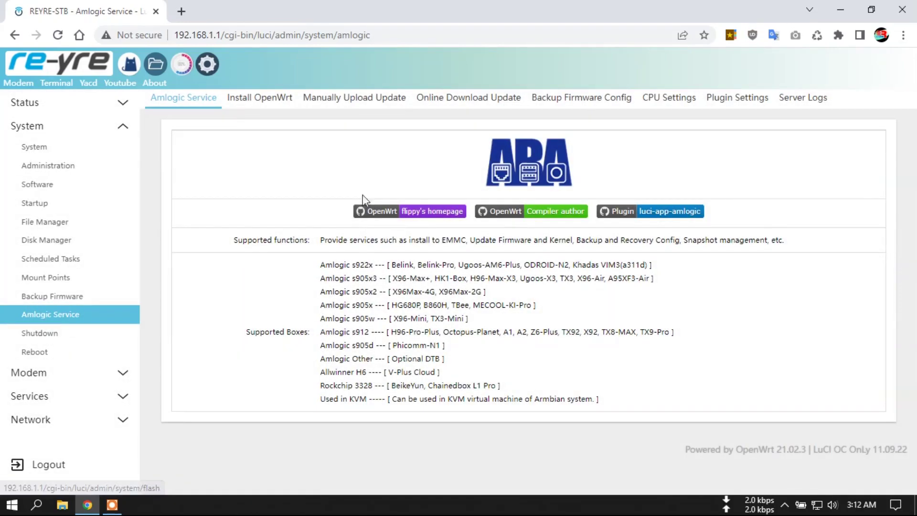
left_click(454, 104)
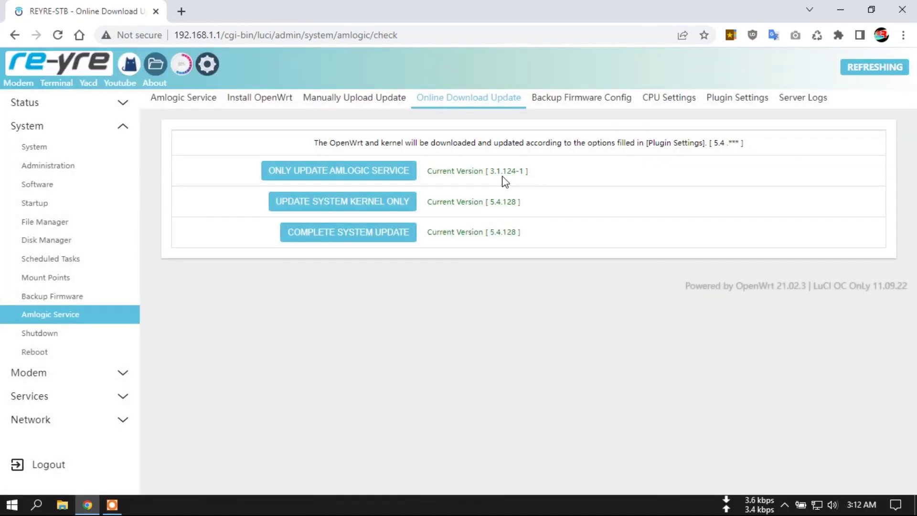
Step: Open the Amlogic Service's Install OpenWrt page and look through the device model options without choosing one
left_click(258, 99)
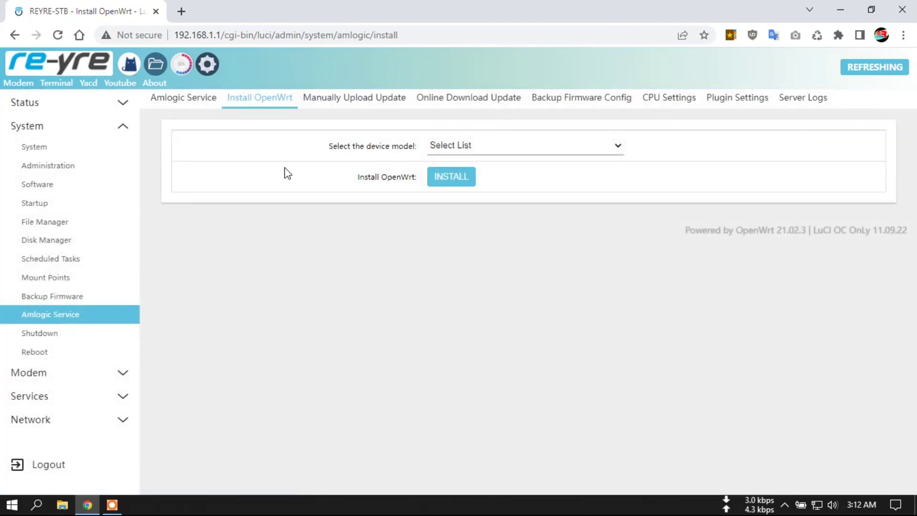
left_click(560, 148)
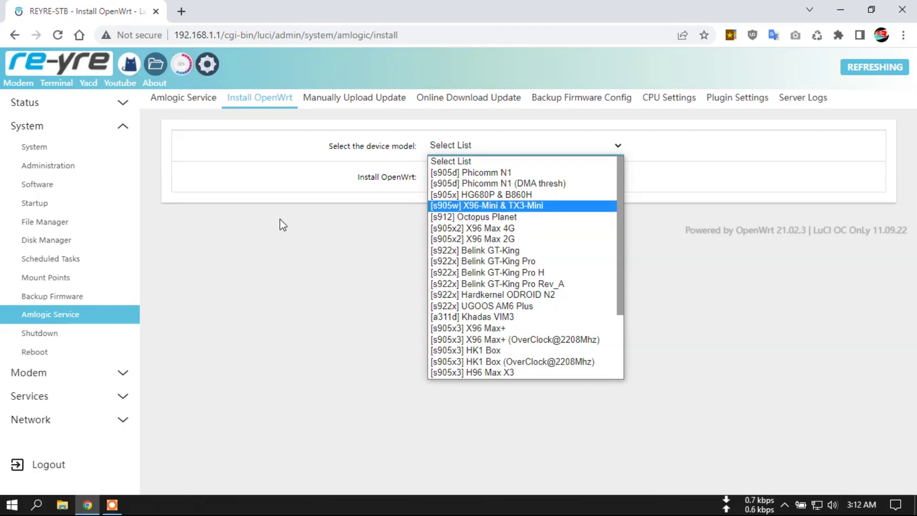
left_click(225, 232)
Step: View the Shutdown and Reboot pages without performing either action
left_click(62, 341)
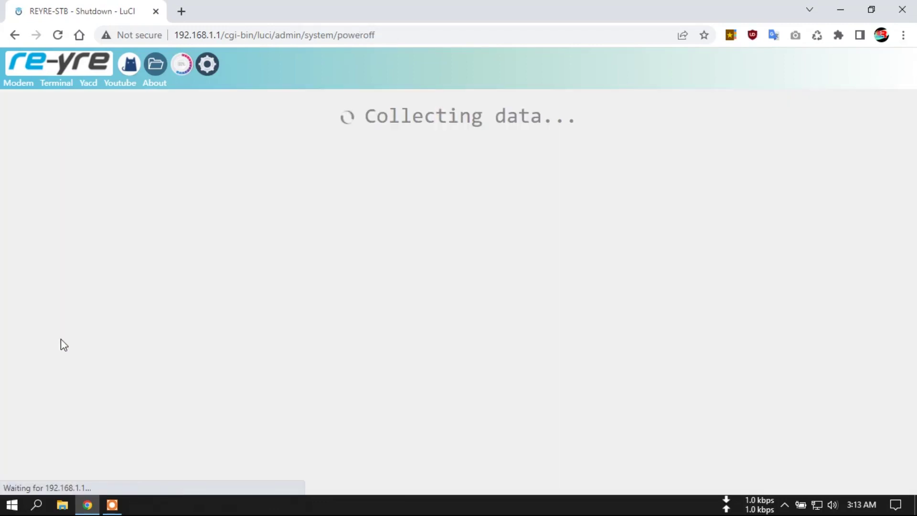
left_click(61, 354)
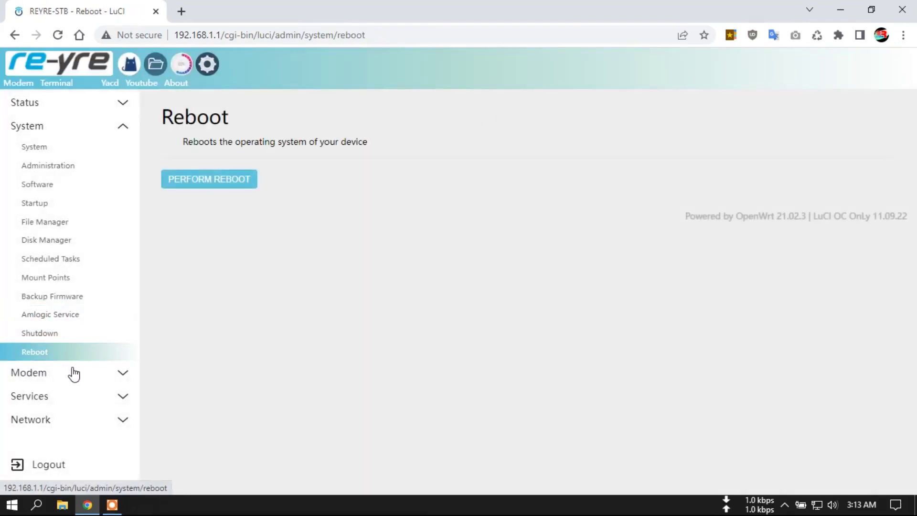
Step: Open the modem's AT/Message page and view its SMS configuration settings
left_click(72, 372)
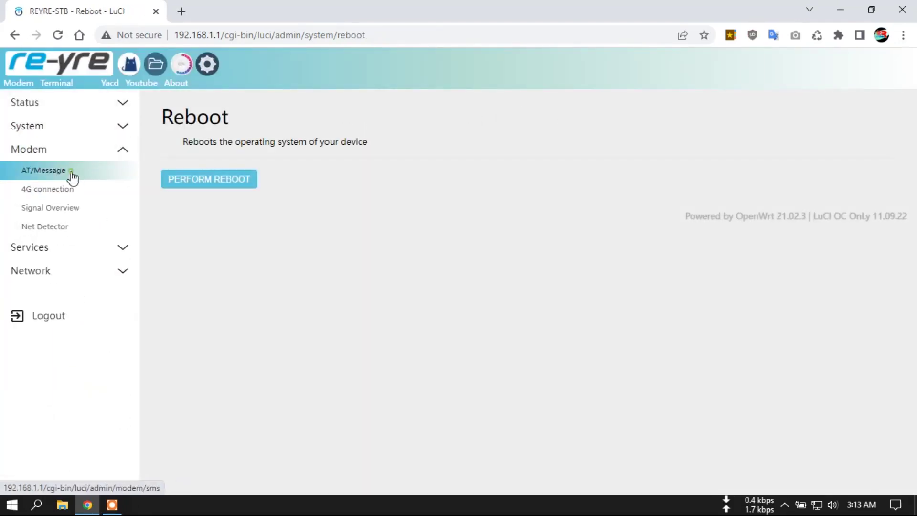
left_click(71, 172)
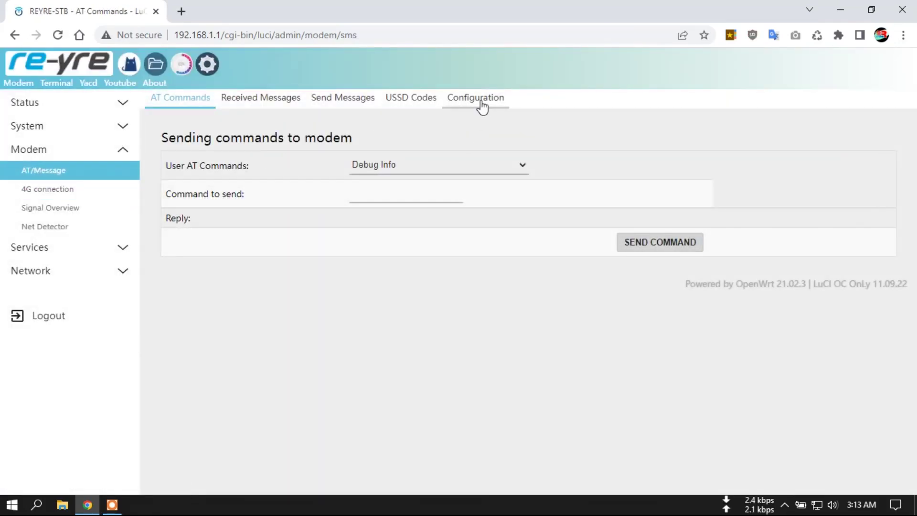
left_click(481, 106)
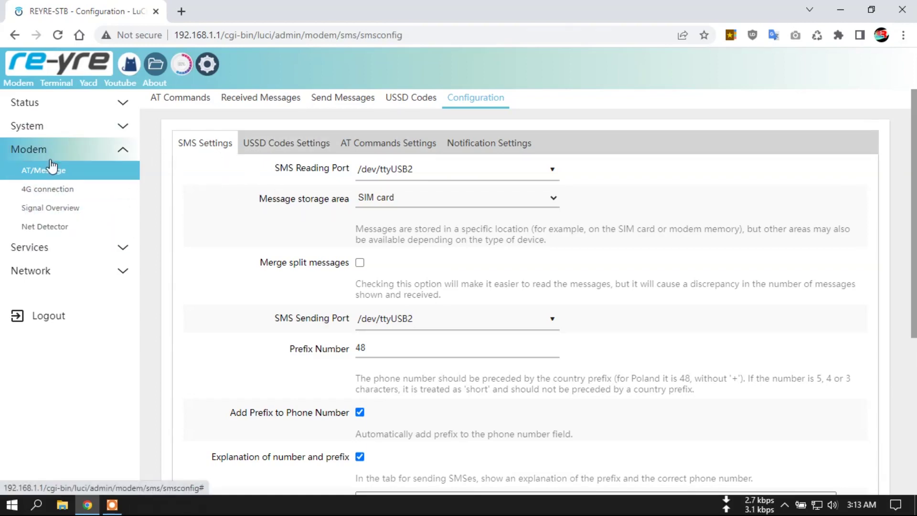
Step: View the modem's 4G connection details and its Signal Overview
left_click(90, 190)
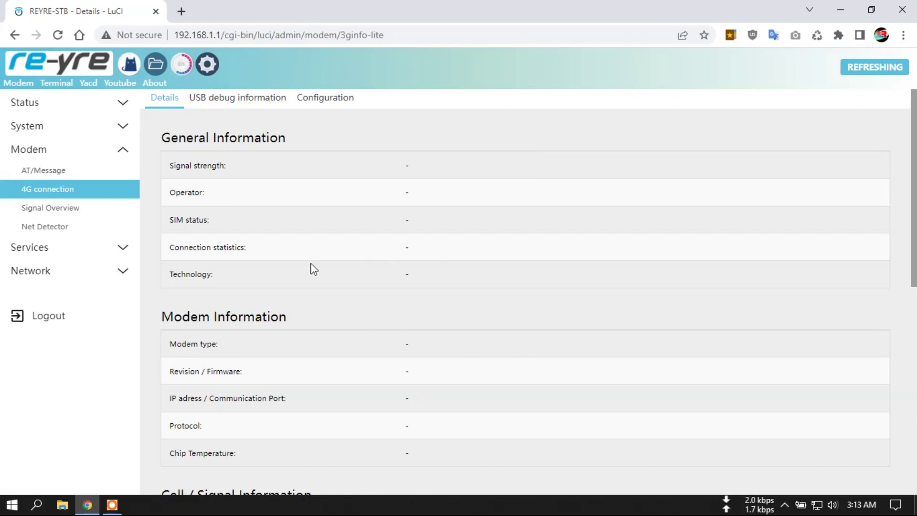
left_click(54, 210)
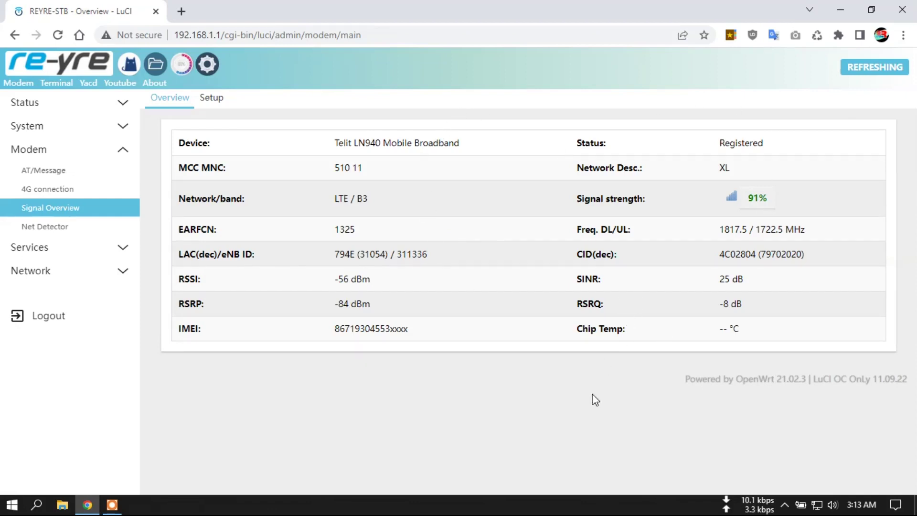
Step: Open the Net Detector page and examine its service status, main settings and service modules
left_click(75, 229)
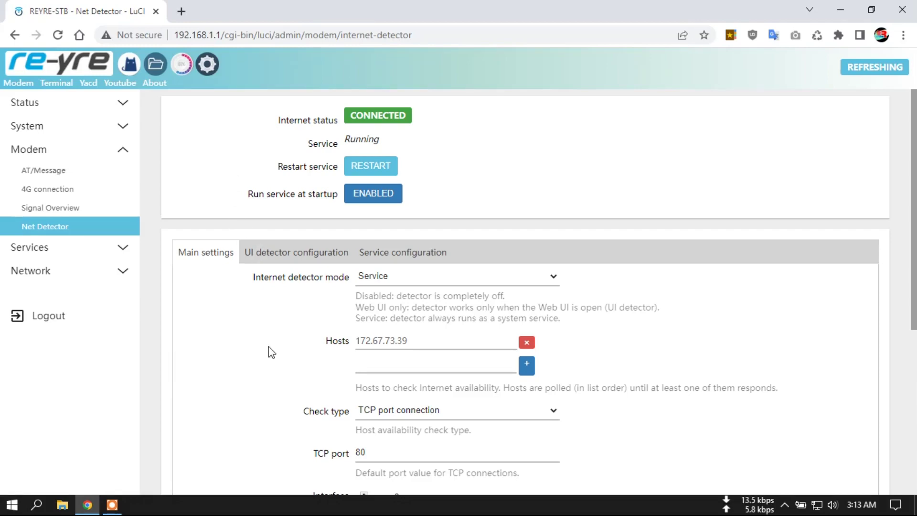
scroll(727, 287, "down", 5)
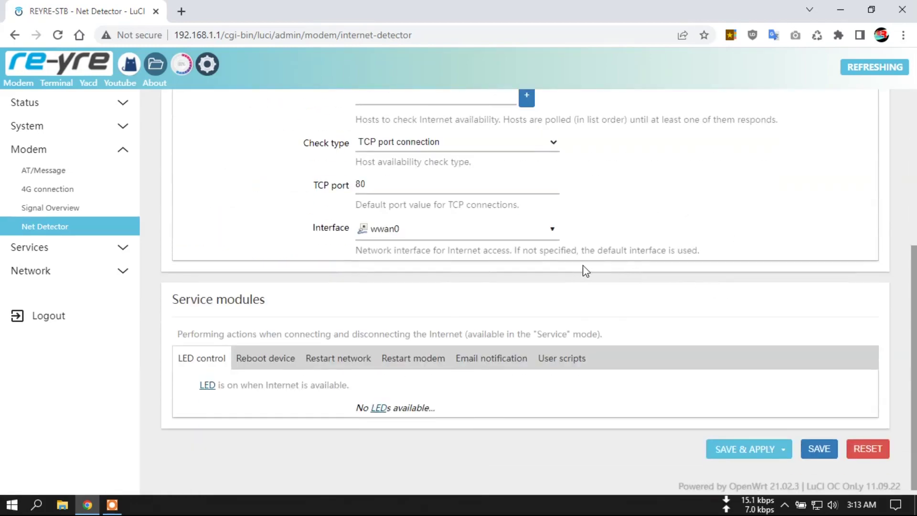
scroll(650, 284, "up", 1)
scroll(654, 285, "up", 3)
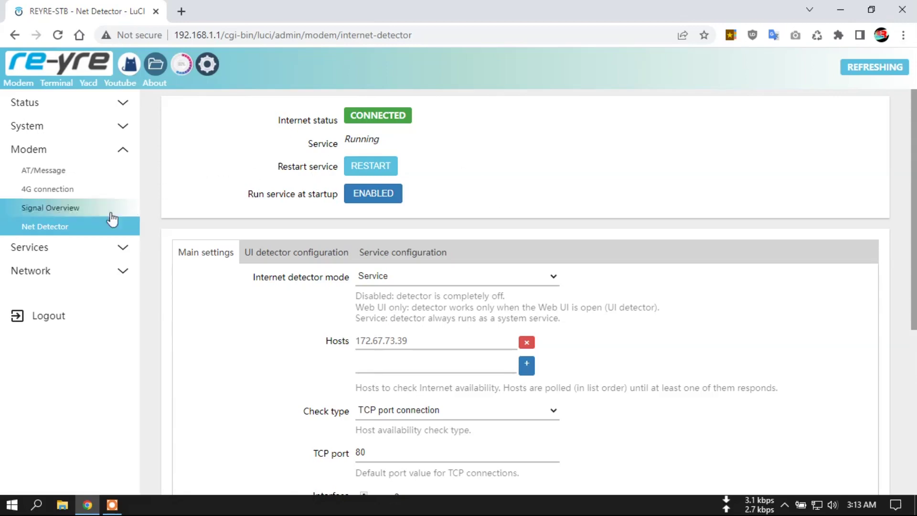
scroll(691, 381, "down", 4)
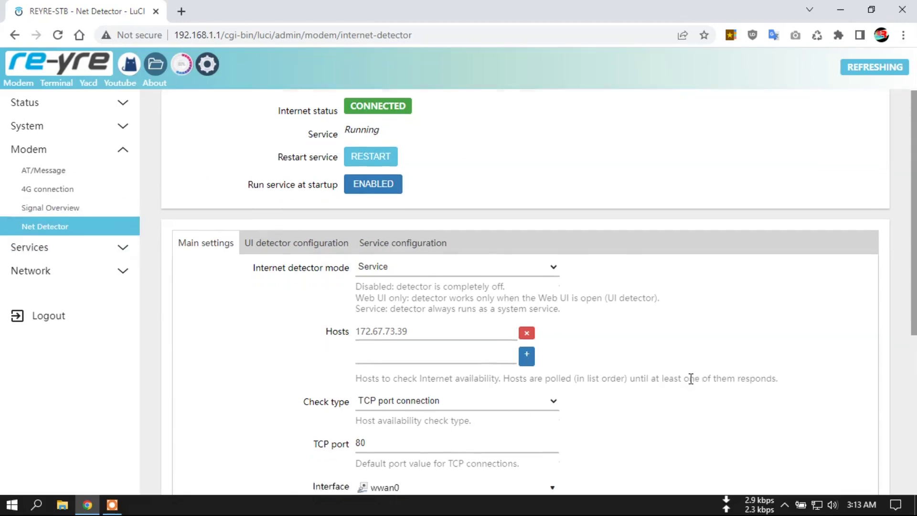
scroll(683, 382, "up", 3)
scroll(668, 353, "down", 1)
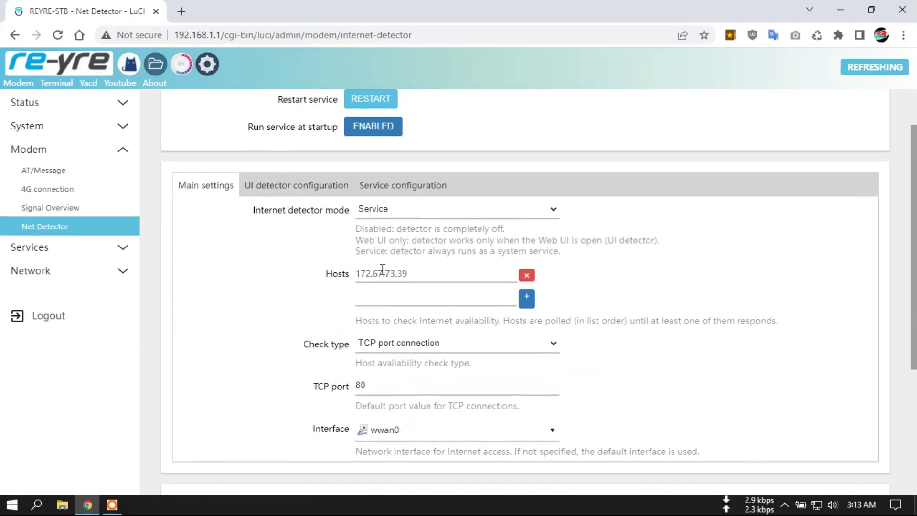
scroll(675, 403, "down", 1)
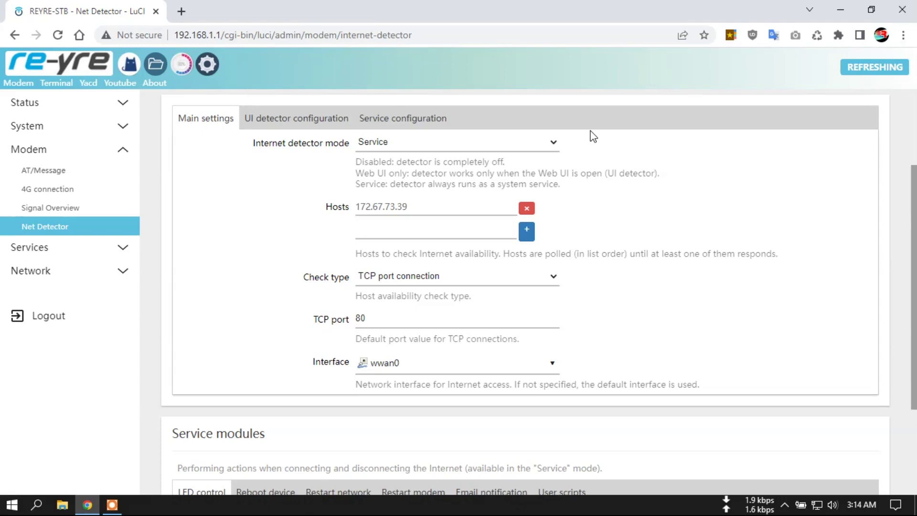
scroll(600, 339, "up", 3)
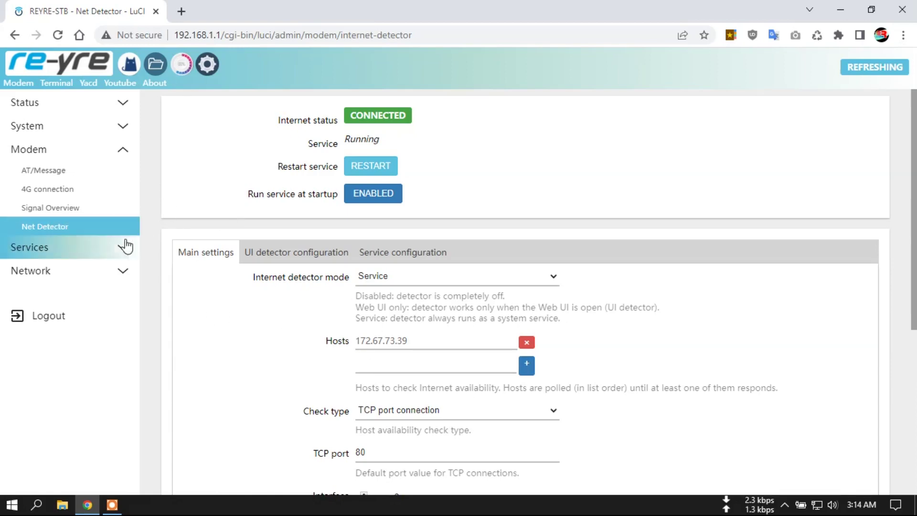
Step: View the OpenClash overview, and look through the AdGuard Home base settings
left_click(93, 249)
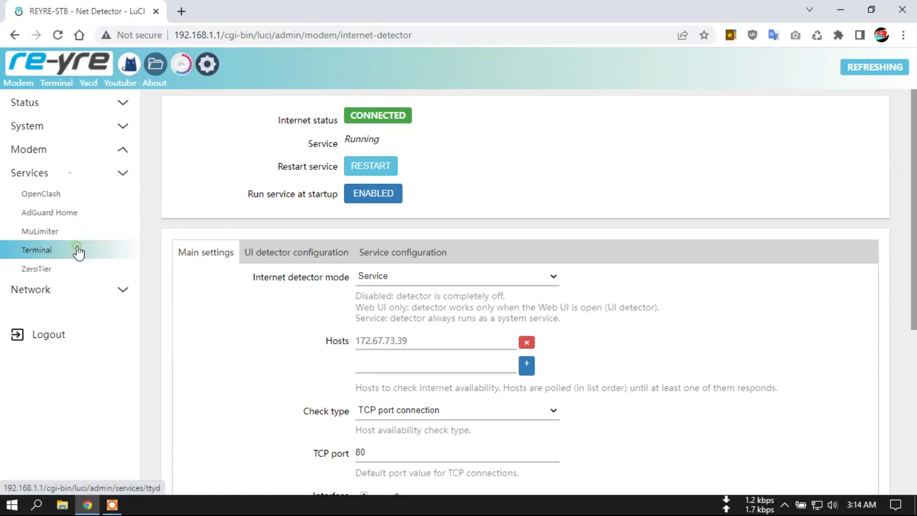
left_click(56, 193)
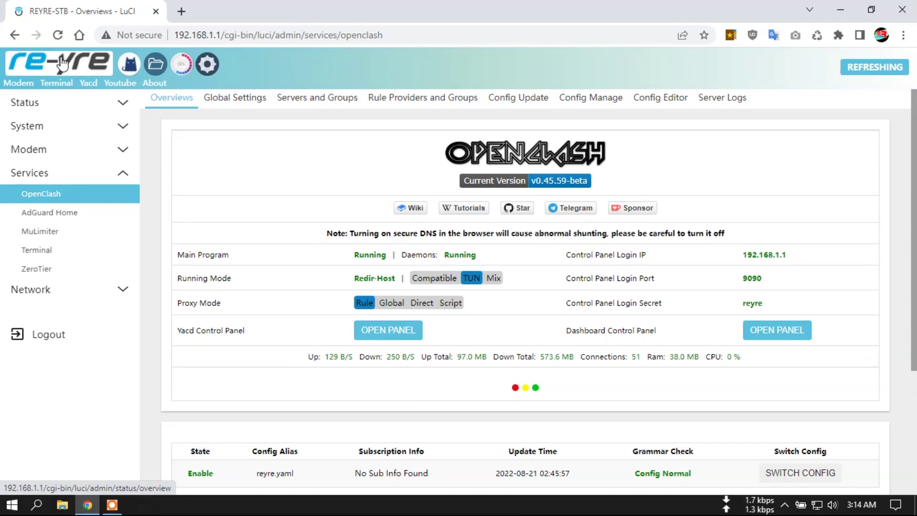
left_click(63, 214)
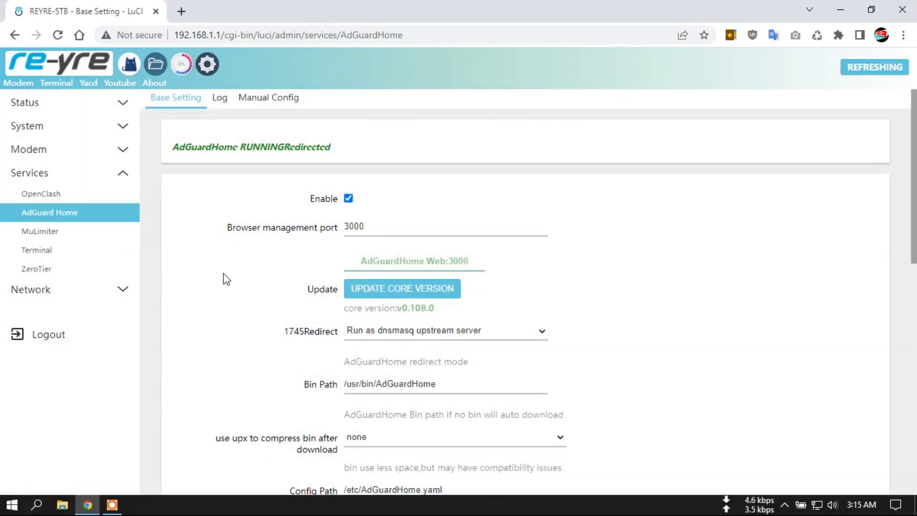
scroll(258, 224, "down", 8)
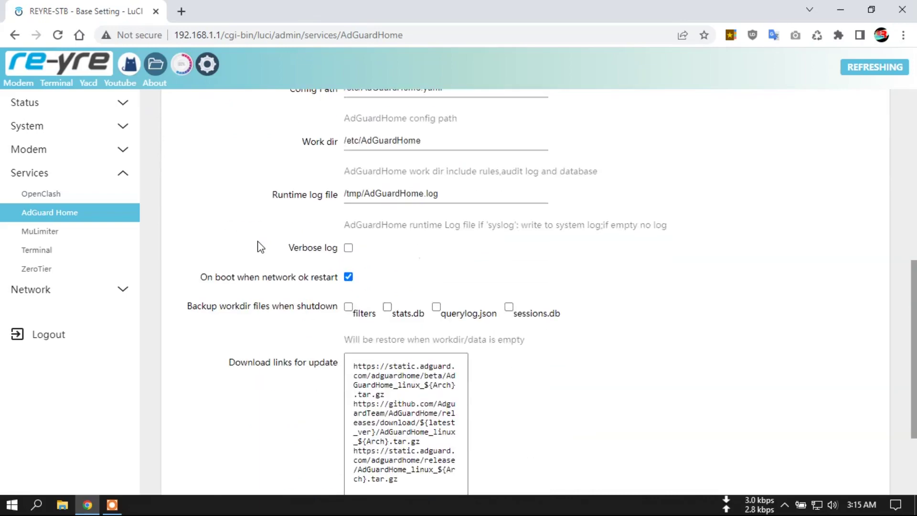
scroll(250, 253, "down", 2)
scroll(247, 256, "up", 10)
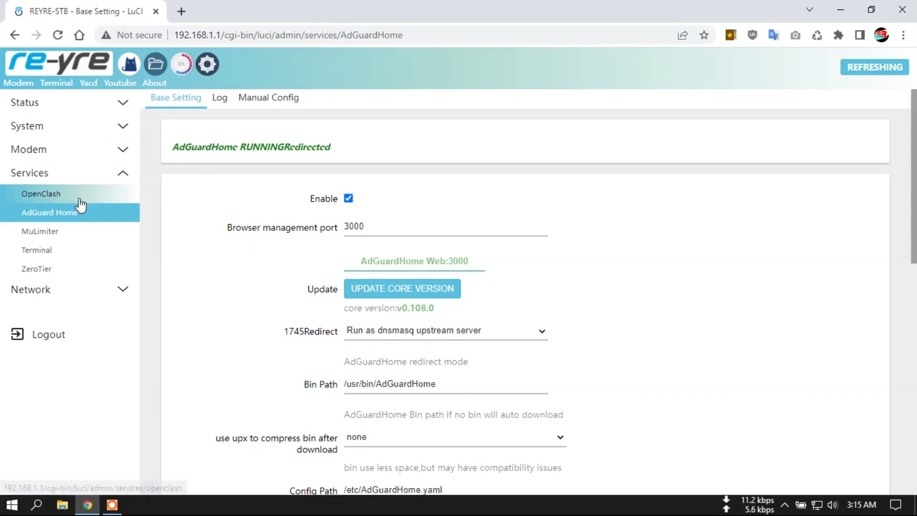
Step: Open the MuLimiter service page and view its bandwidth limit form
left_click(66, 232)
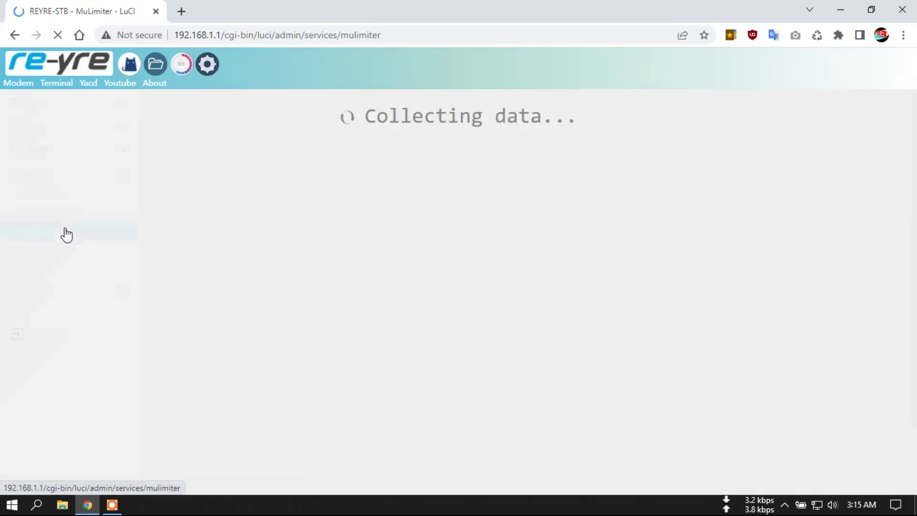
scroll(246, 238, "down", 1)
scroll(244, 244, "up", 1)
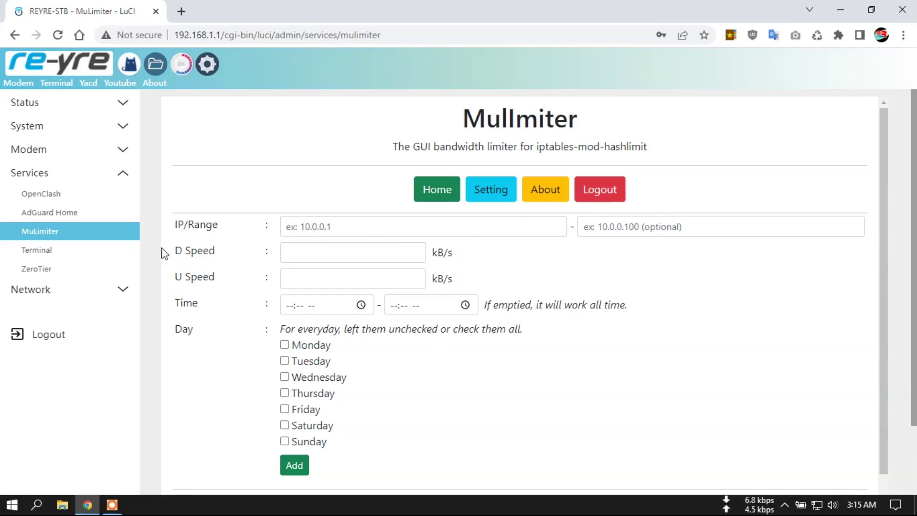
Step: Open the firewall's Custom Rules and highlight the /root/.mulimiter/run line without changing it
left_click(111, 289)
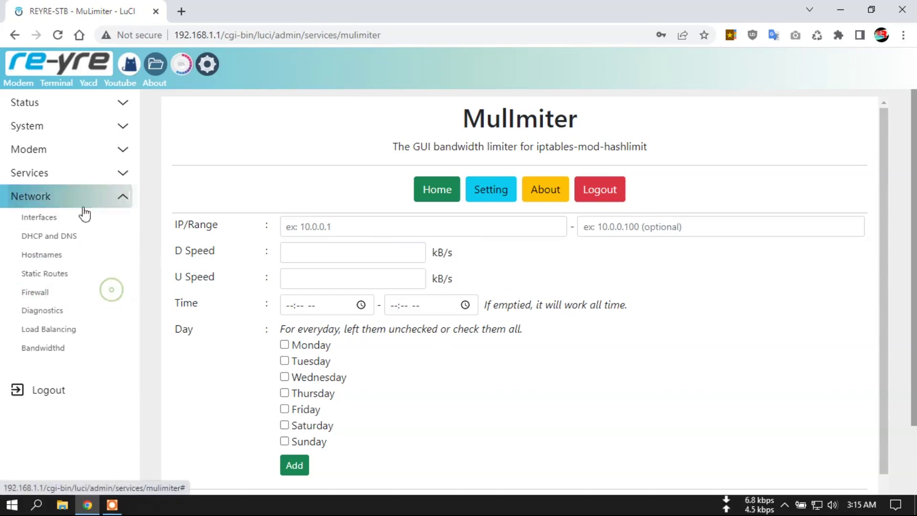
left_click(43, 293)
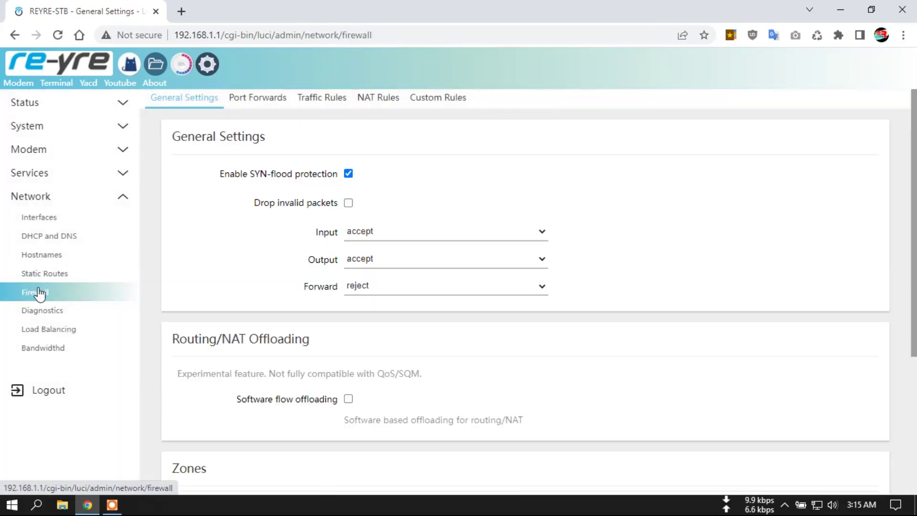
left_click(462, 105)
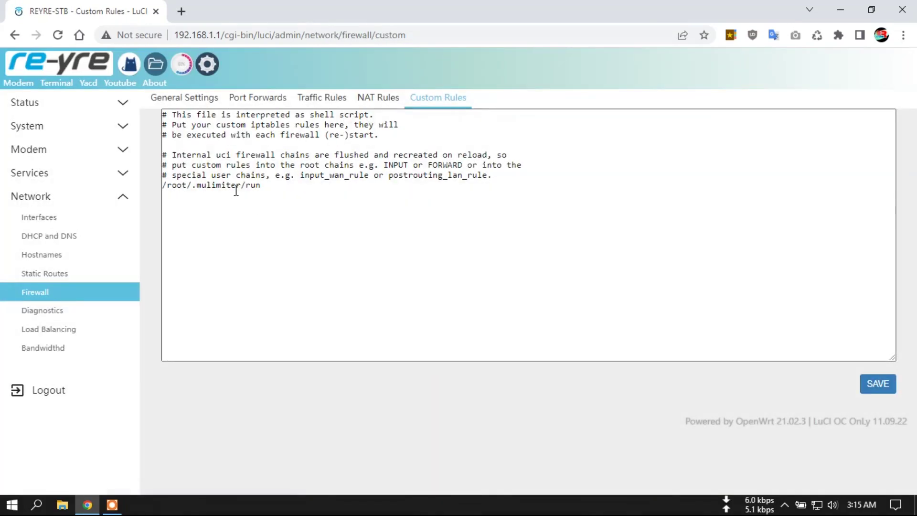
left_click(259, 190)
left_click_drag(261, 187, 157, 189)
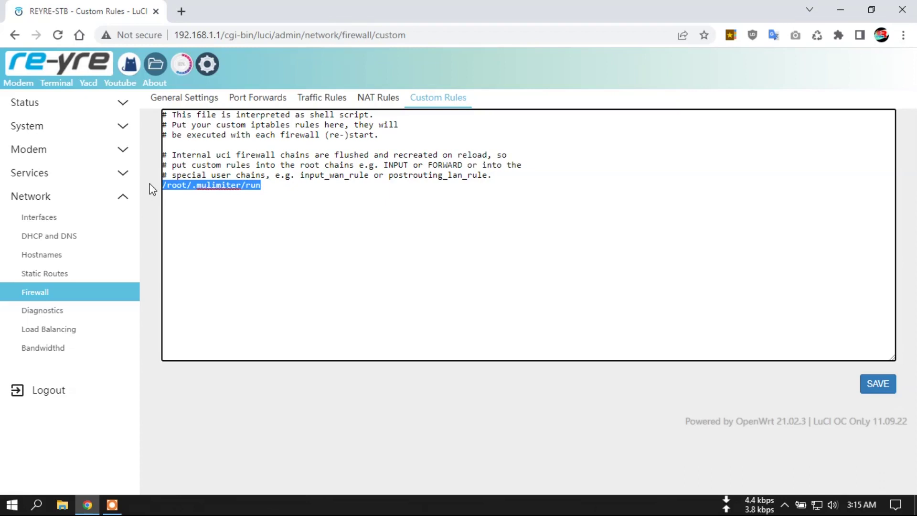
left_click(291, 194)
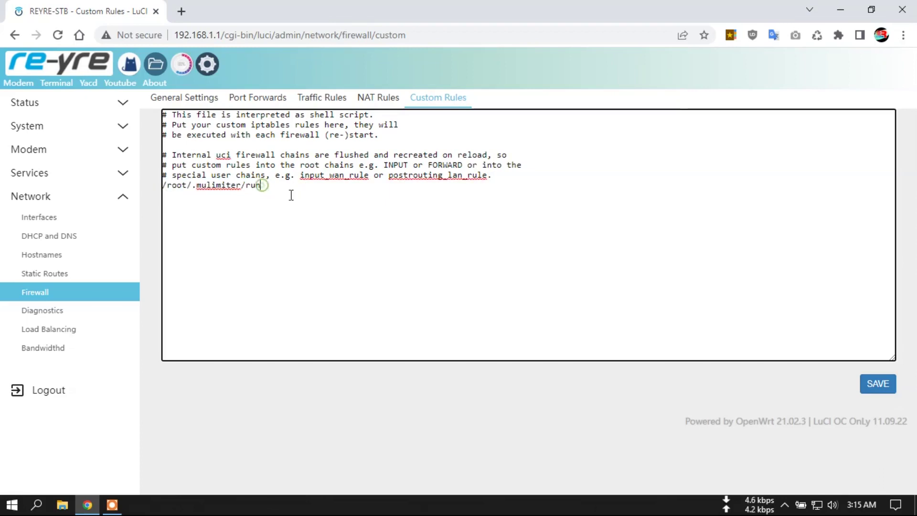
right_click(220, 185)
left_click(191, 187)
key("End")
key("shift+Home")
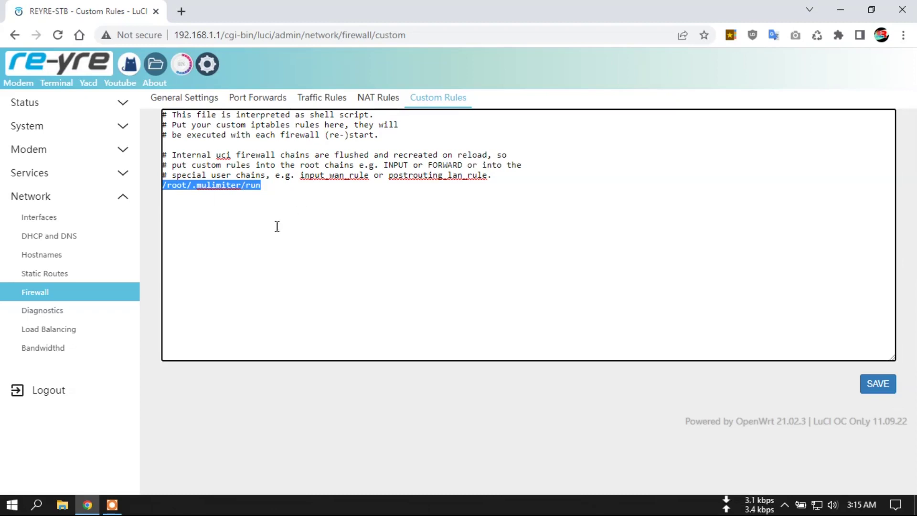
Step: View the Terminal service page and the ZeroTier base settings
left_click(53, 173)
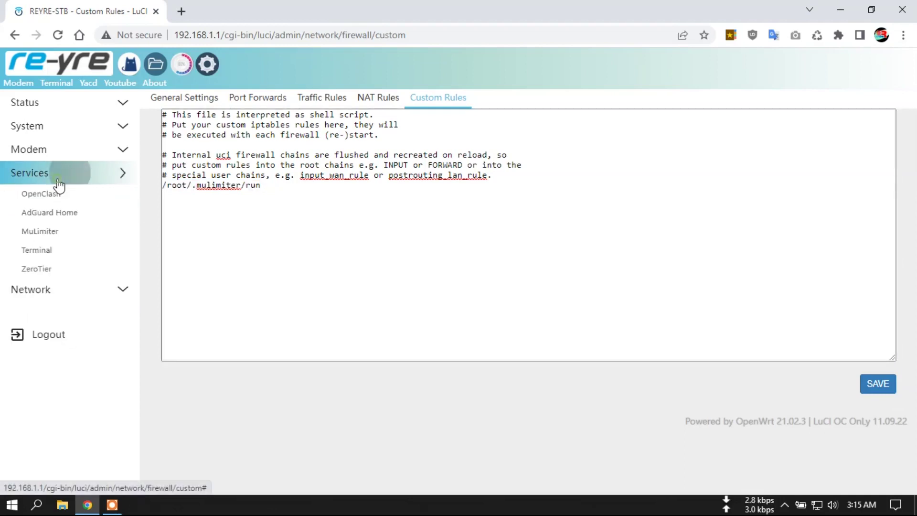
left_click(45, 252)
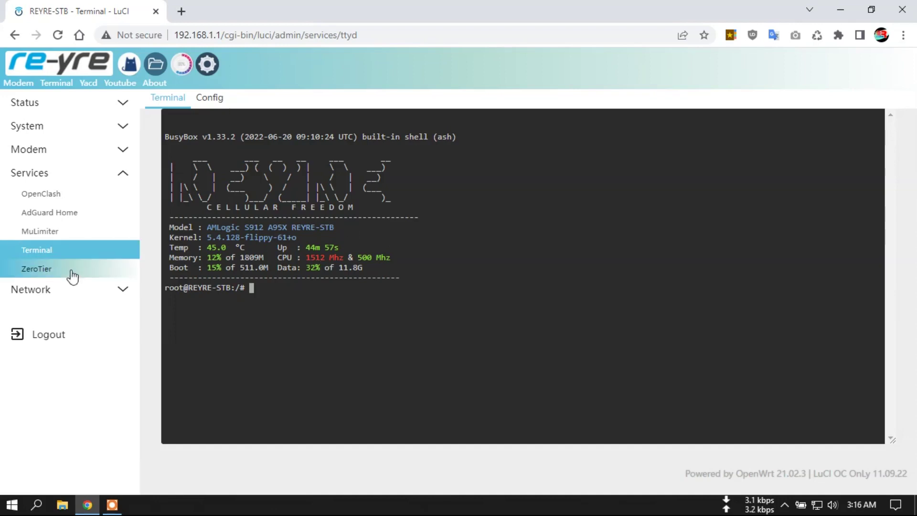
left_click(50, 268)
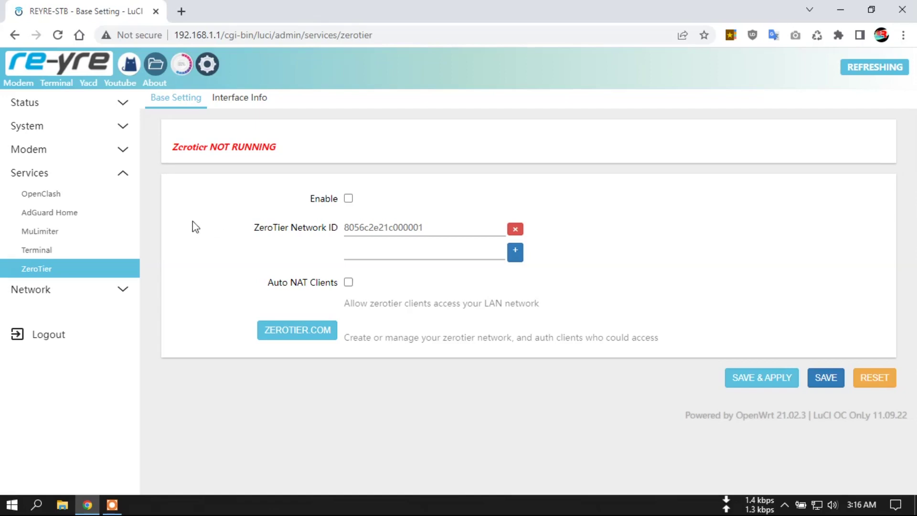
Step: View the network Interfaces list and look through the DHCP and DNS general settings
left_click(93, 290)
left_click(68, 223)
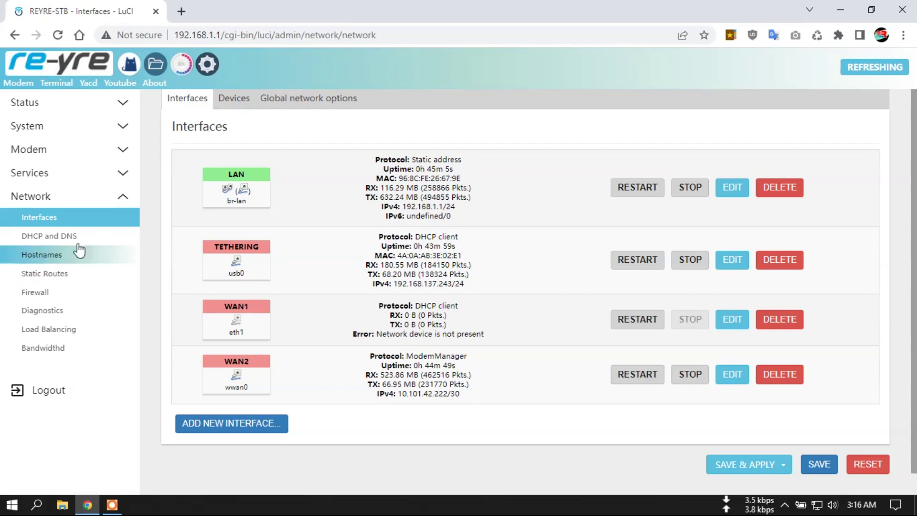
left_click(55, 236)
scroll(242, 287, "down", 1)
scroll(466, 341, "down", 3)
scroll(467, 344, "up", 4)
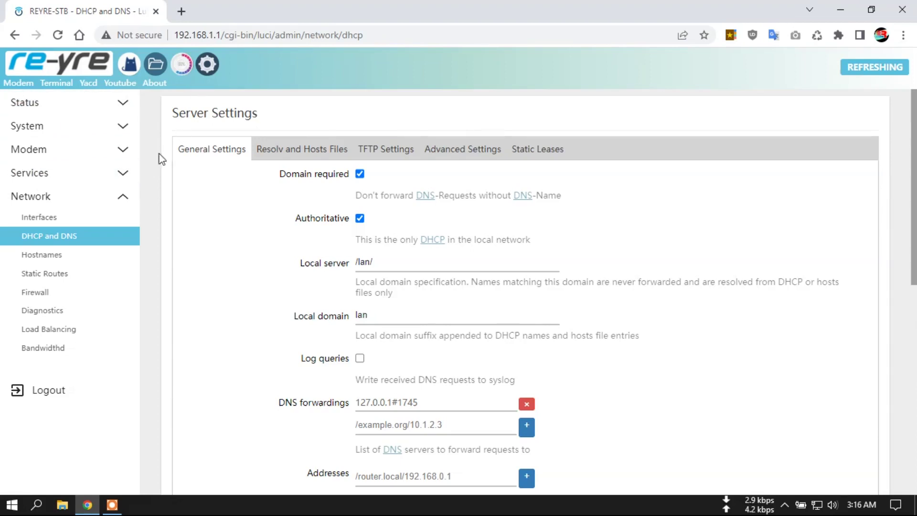
Step: Examine the DHCP and DNS server's Advanced Settings, and return to its General Settings
left_click(487, 153)
scroll(737, 383, "down", 10)
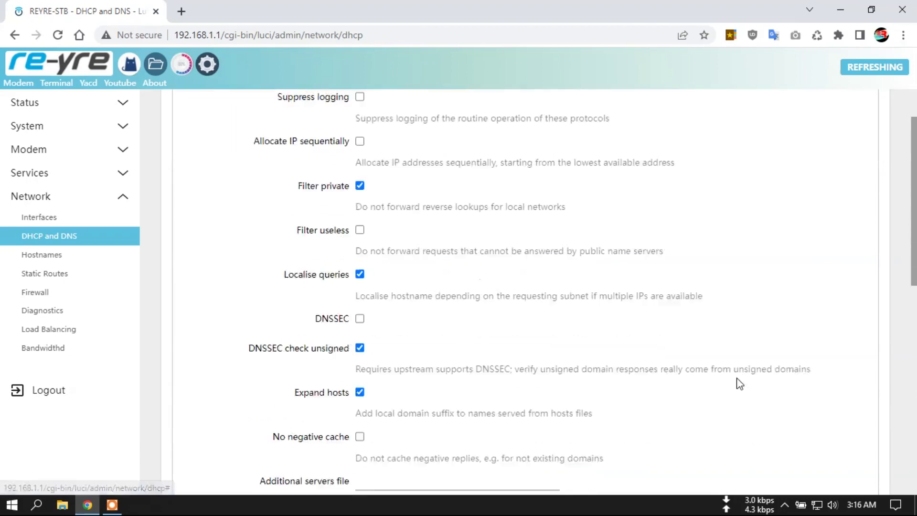
scroll(389, 392, "up", 10)
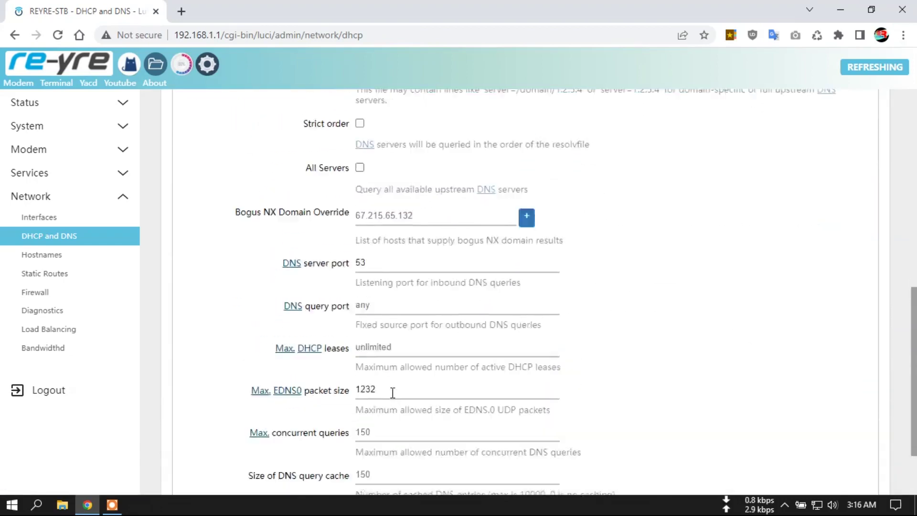
left_click(191, 149)
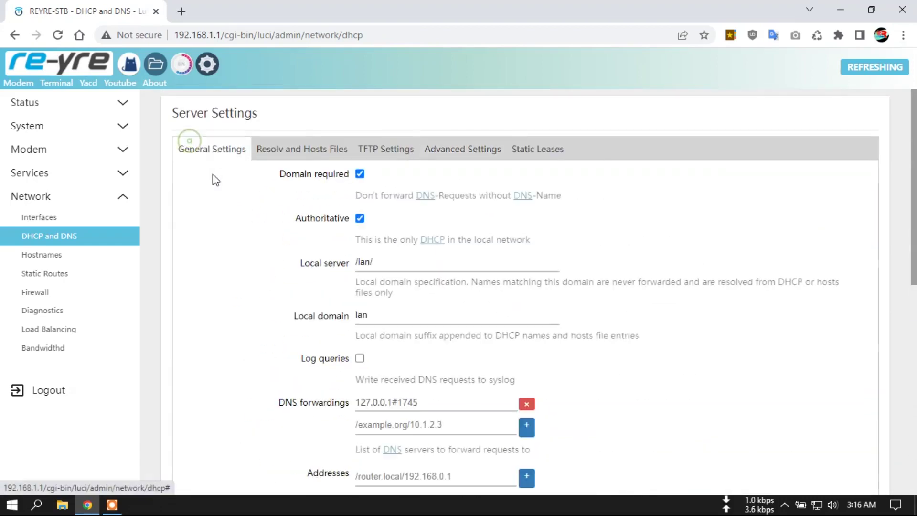
Step: Open the network's Hostnames and Static Routes pages
left_click(65, 261)
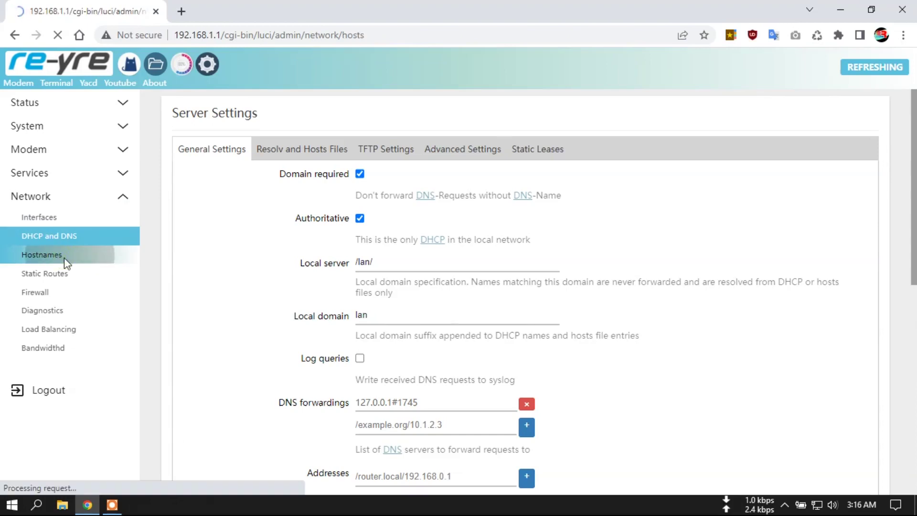
left_click(72, 280)
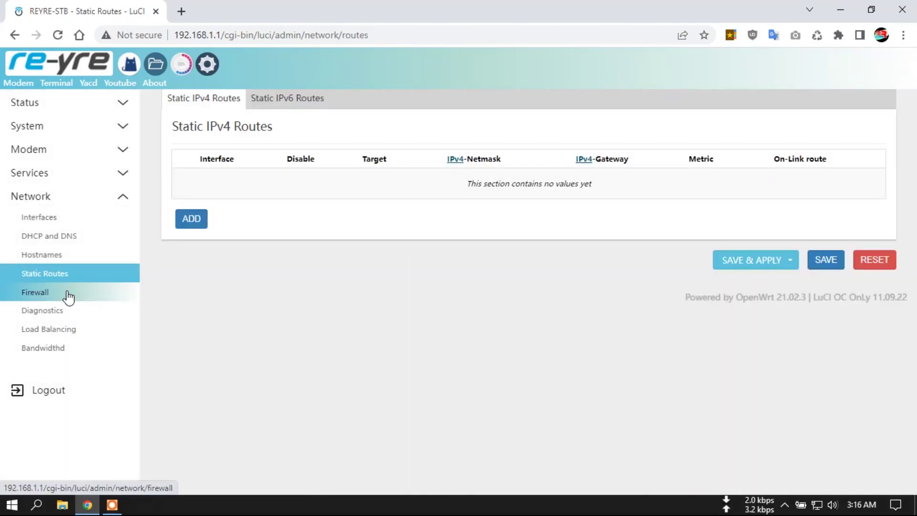
Step: Review the firewall's Custom Rules again and return to its General Settings
left_click(68, 294)
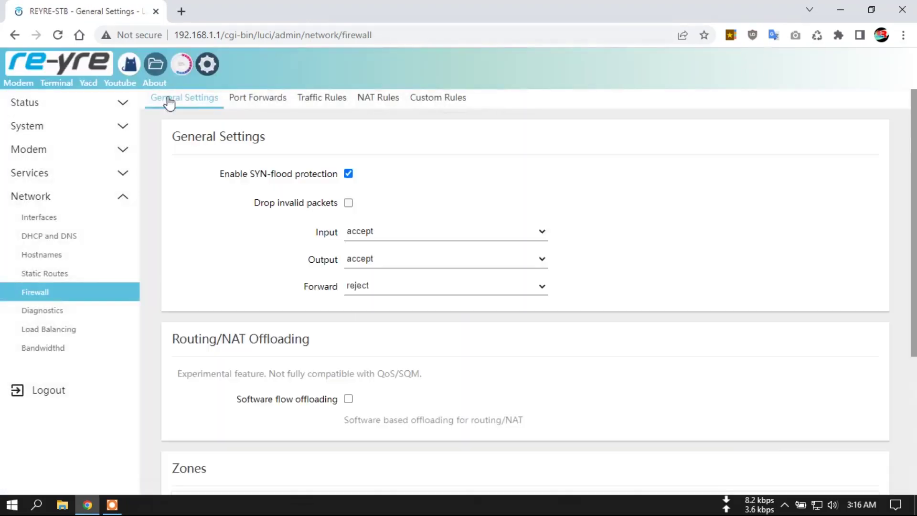
left_click(432, 100)
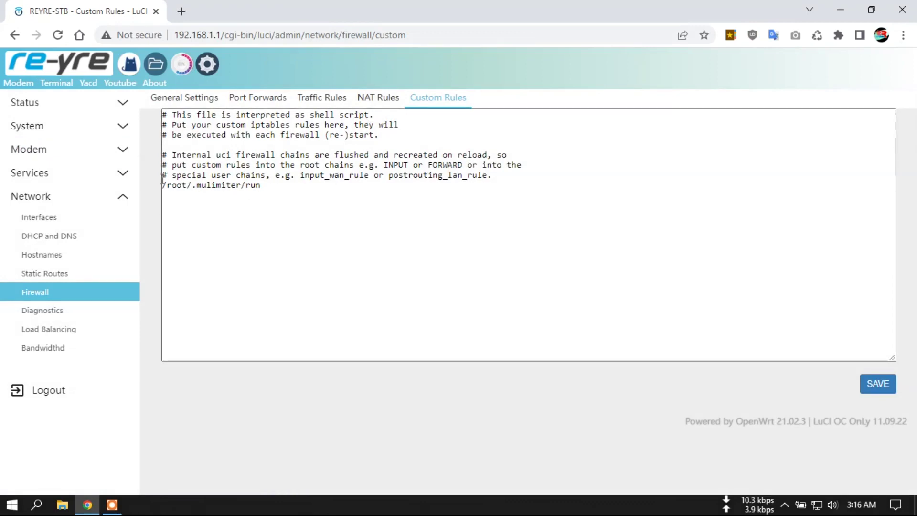
left_click(205, 98)
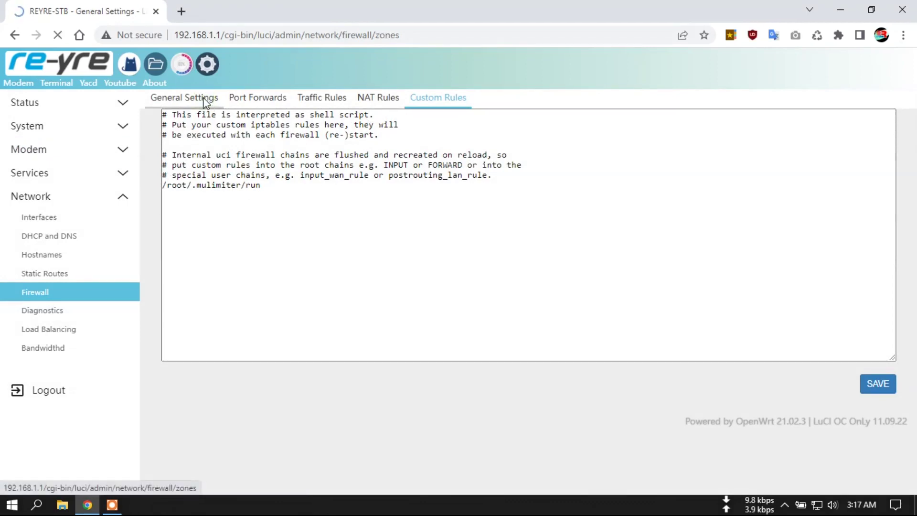
Step: Enable software flow offloading in the firewall's Routing/NAT Offloading section and disable it again without saving
scroll(163, 263, "down", 3)
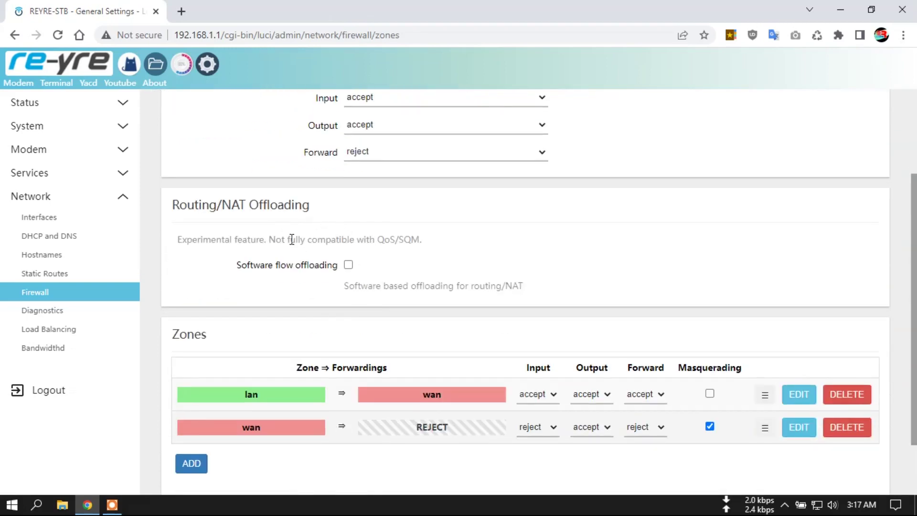
left_click(349, 264)
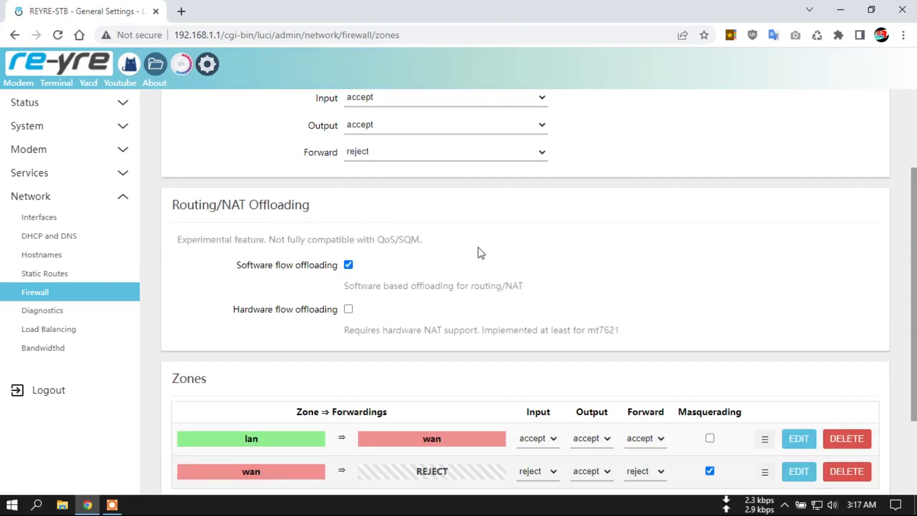
left_click(348, 265)
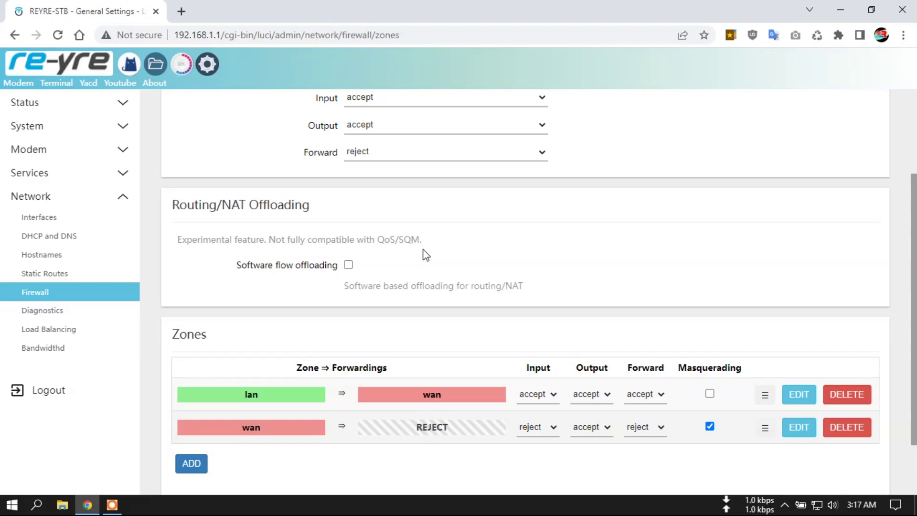
Step: View the network's Diagnostics, Load Balancing and Bandwidthd pages
left_click(82, 315)
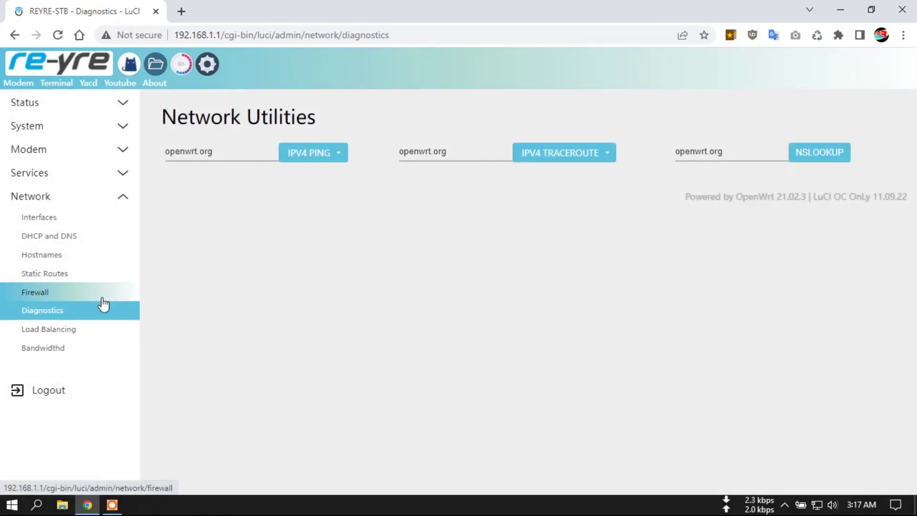
left_click(67, 330)
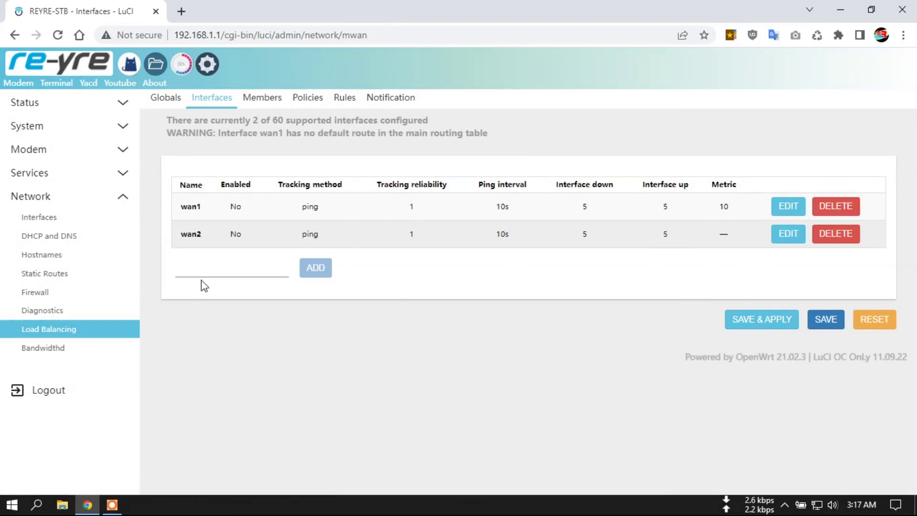
left_click(63, 350)
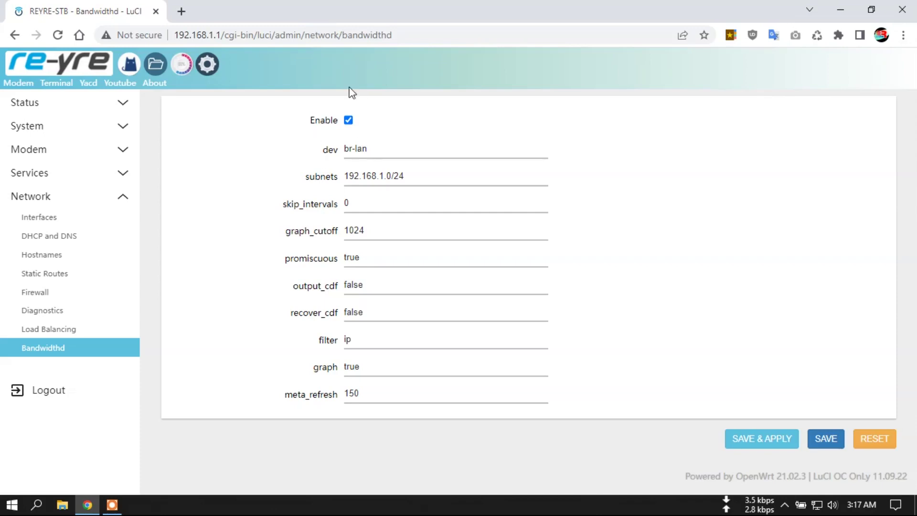
Step: Return to the Status Overview page and look through its system, memory and network information
left_click(60, 68)
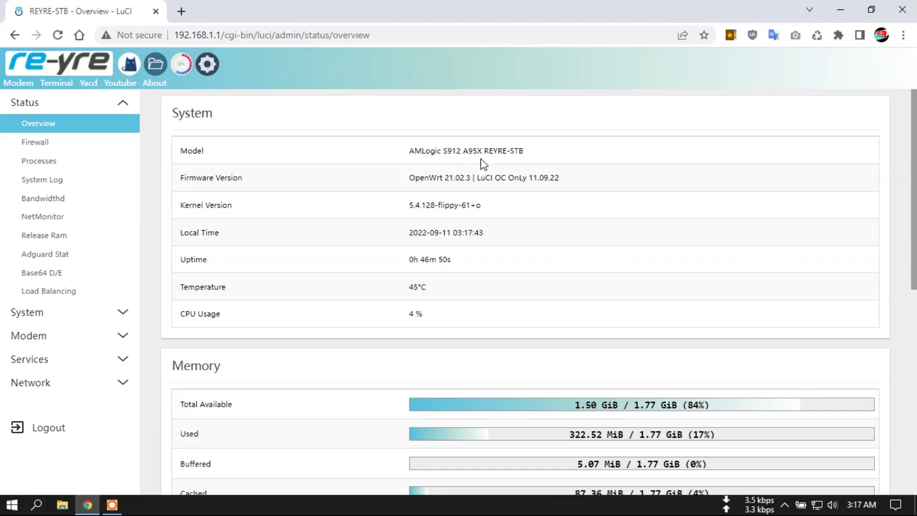
scroll(540, 269, "down", 8)
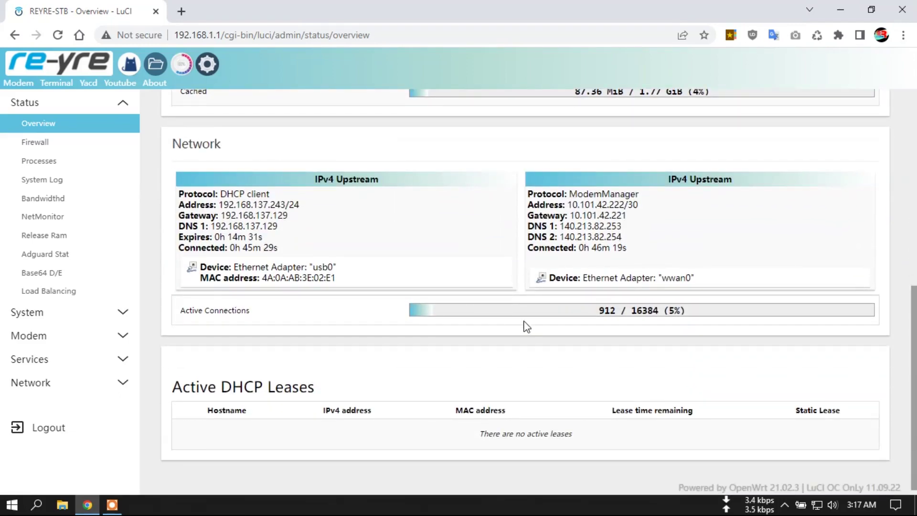
scroll(526, 327, "up", 8)
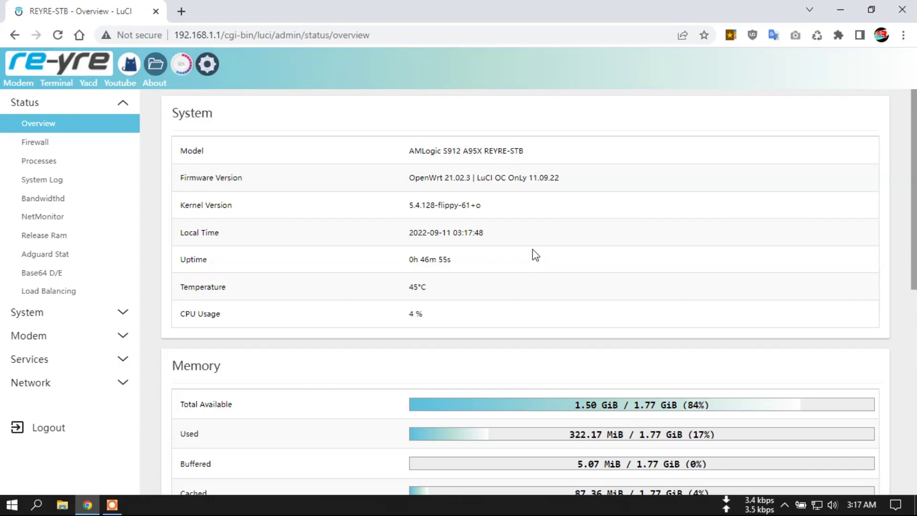